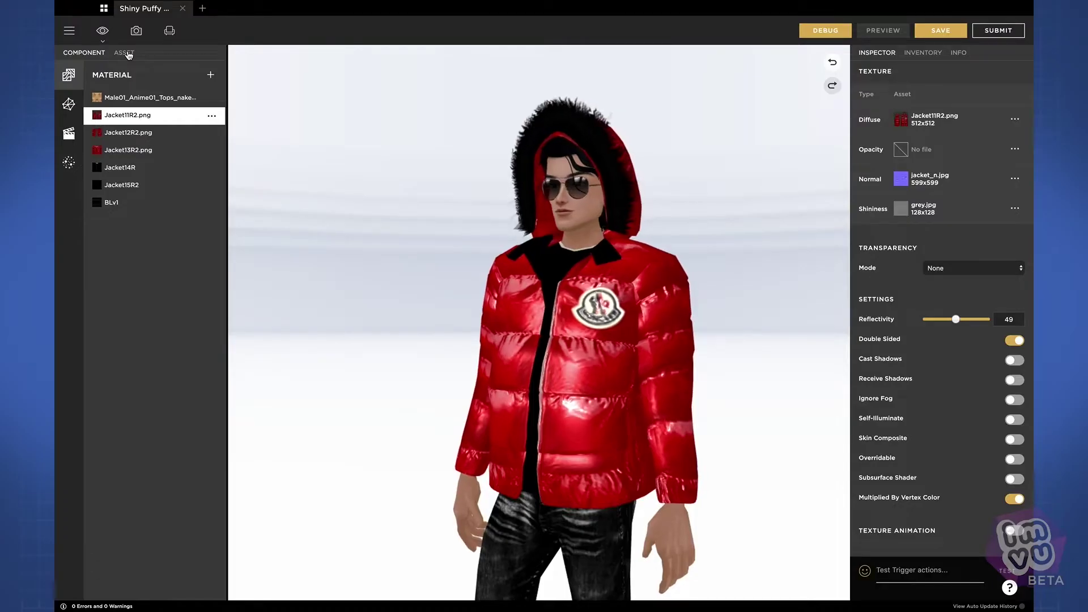
- Show the project's asset files and widen the list to check the Usage column
{"action": "left_click", "coordinate": [123, 53]}
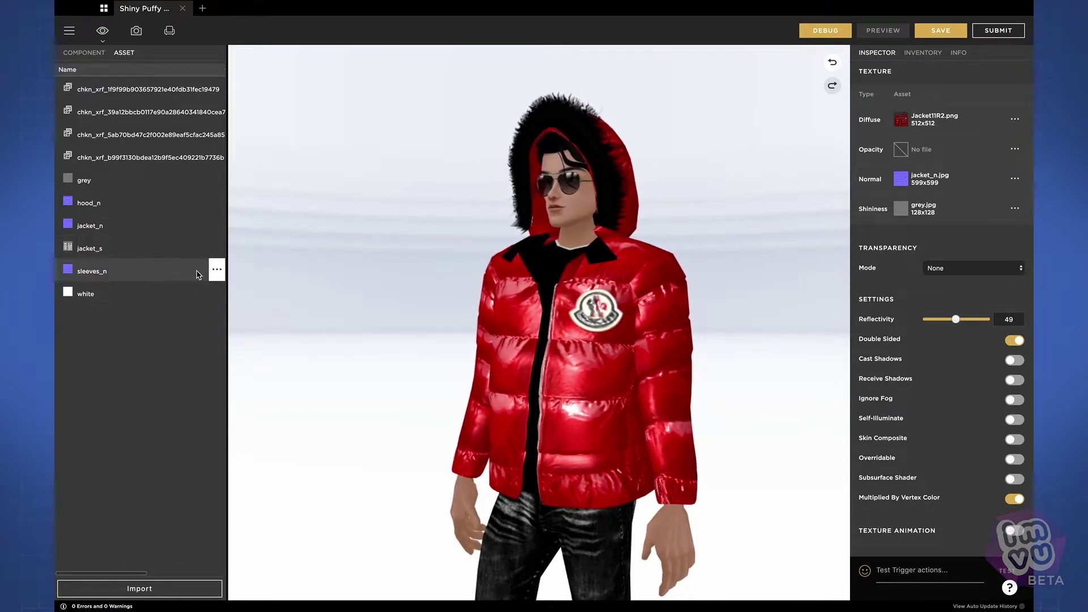
{"action": "left_click_drag", "start_coordinate": [227, 241], "coordinate": [289, 240]}
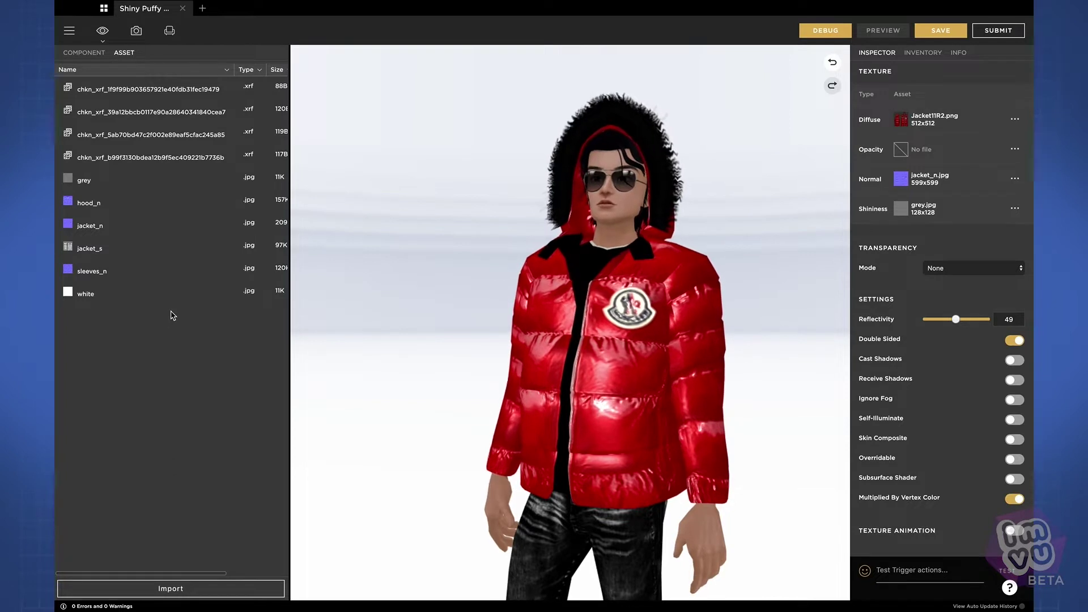
{"action": "mouse_move", "coordinate": [199, 211]}
{"action": "scroll", "coordinate": [199, 211], "scroll_direction": "right", "scroll_amount": 3}
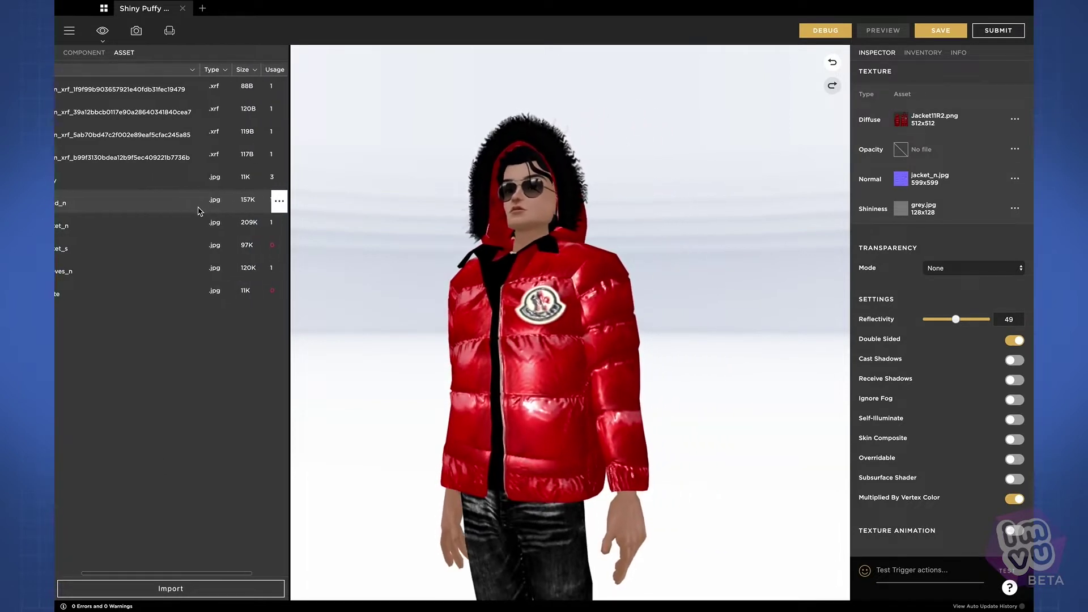
{"action": "scroll", "coordinate": [199, 210], "scroll_direction": "left", "scroll_amount": 3}
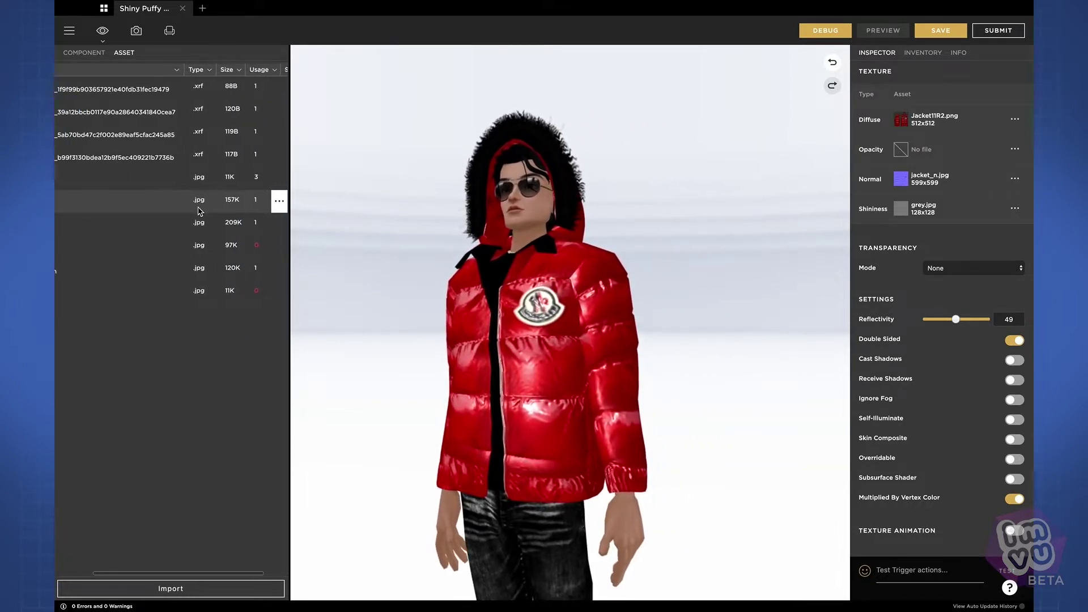
{"action": "scroll", "coordinate": [199, 211], "scroll_direction": "right", "scroll_amount": 3}
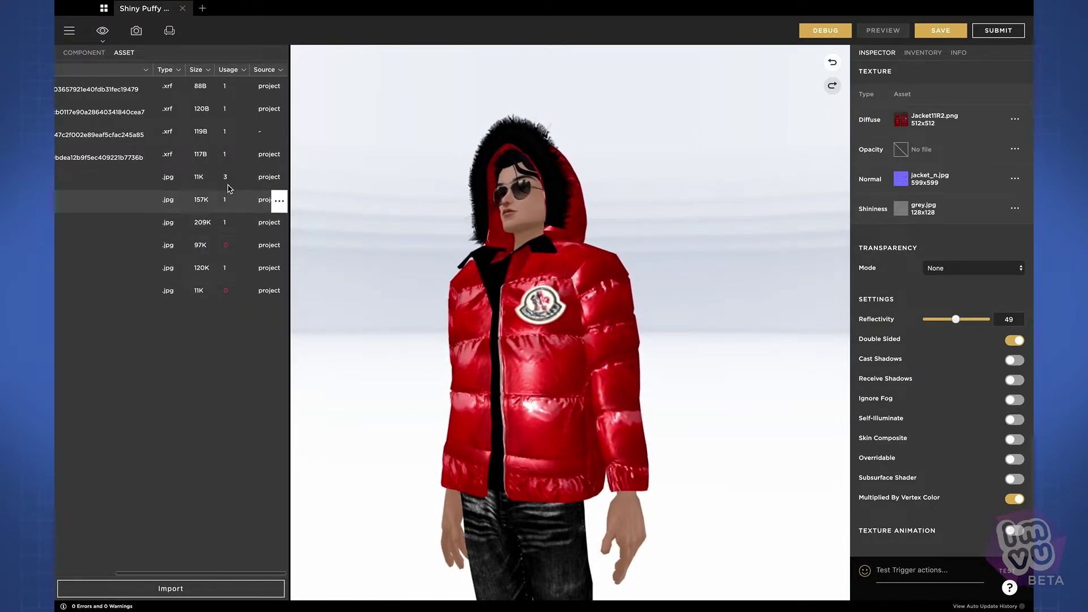
{"action": "scroll", "coordinate": [227, 270], "scroll_direction": "left", "scroll_amount": 1}
{"action": "scroll", "coordinate": [228, 270], "scroll_direction": "left", "scroll_amount": 3}
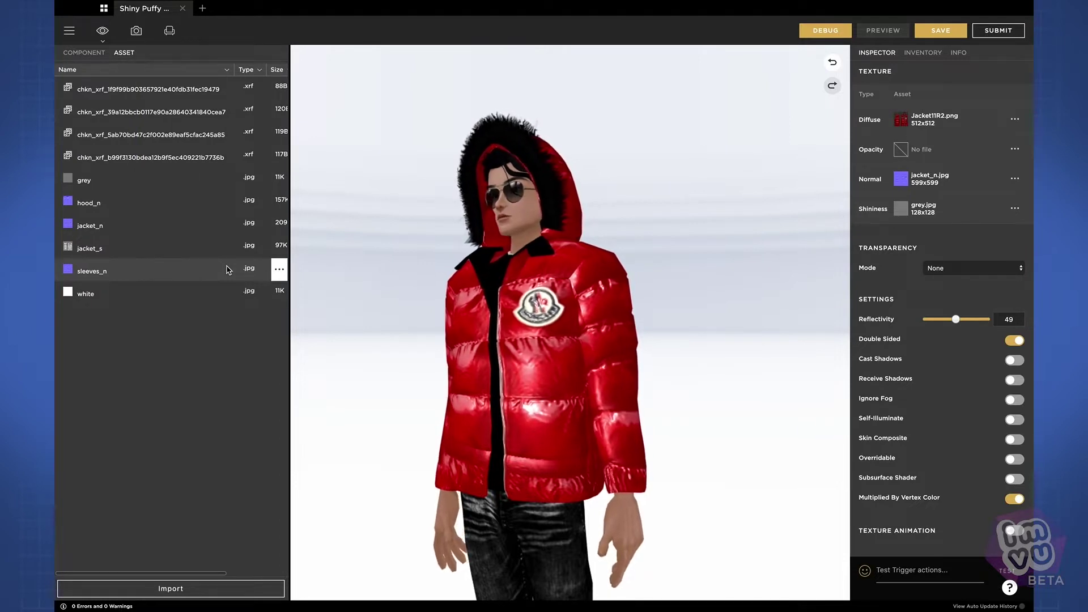
{"action": "scroll", "coordinate": [227, 270], "scroll_direction": "right", "scroll_amount": 3}
{"action": "scroll", "coordinate": [227, 269], "scroll_direction": "left", "scroll_amount": 3}
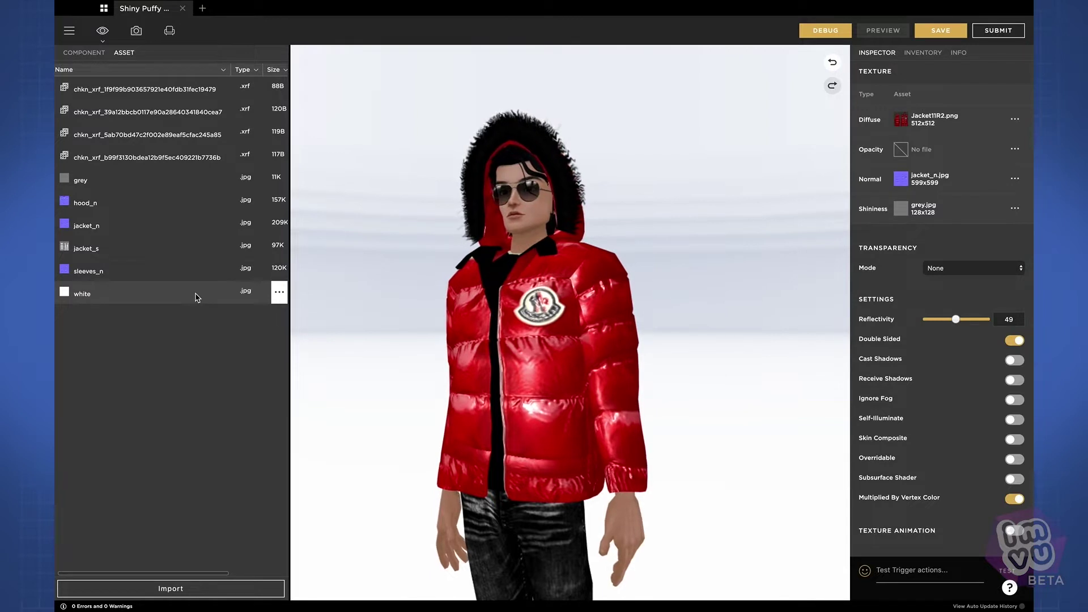
{"action": "scroll", "coordinate": [253, 294], "scroll_direction": "right", "scroll_amount": 3}
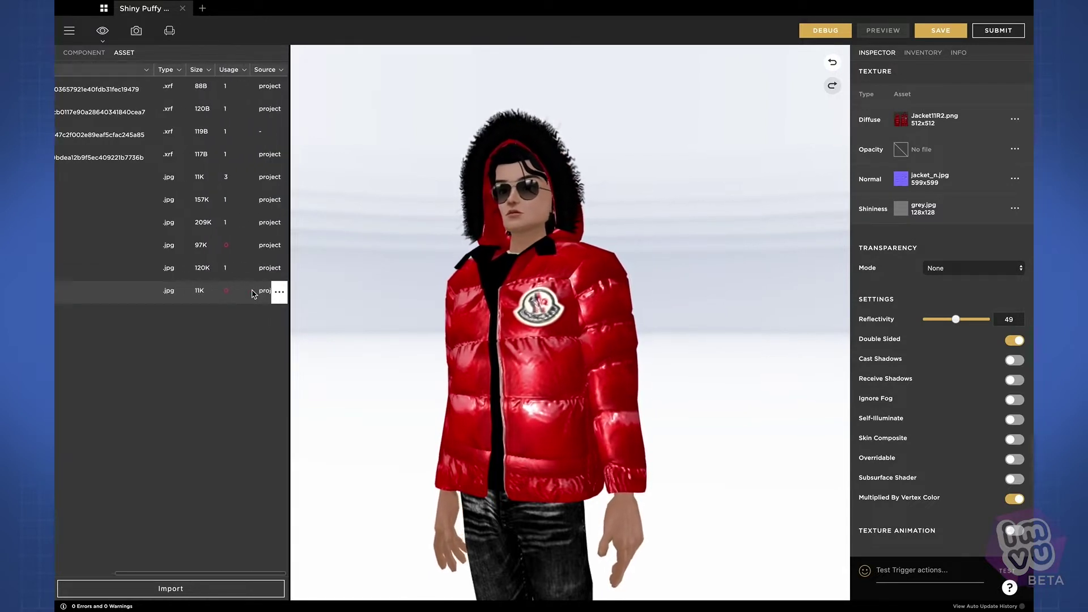
- Delete the unused white.jpg texture asset and confirm the deletion
{"action": "left_click", "coordinate": [278, 290]}
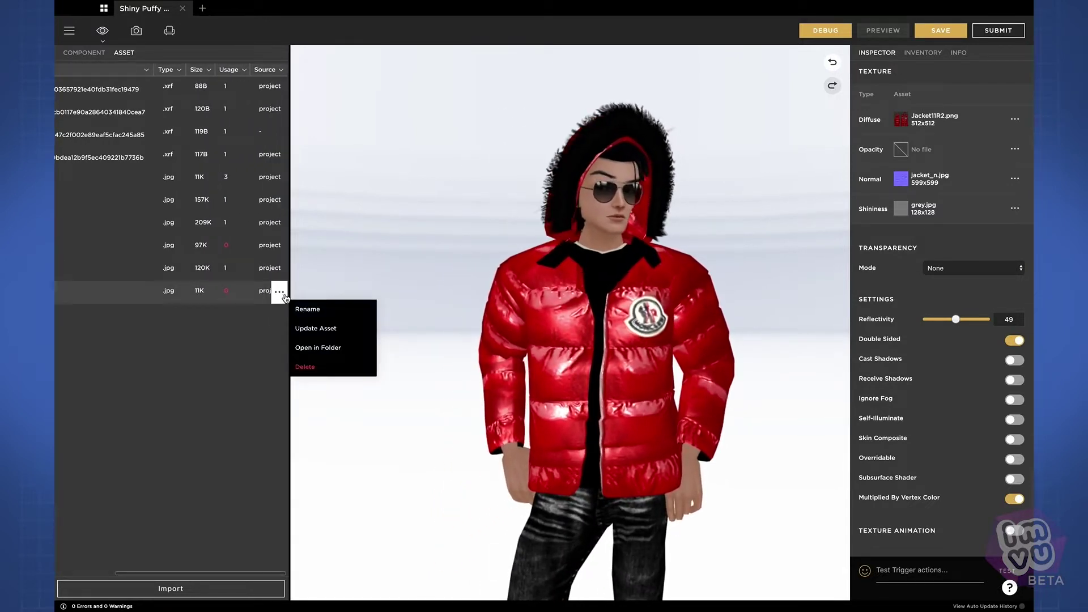
{"action": "left_click", "coordinate": [312, 367]}
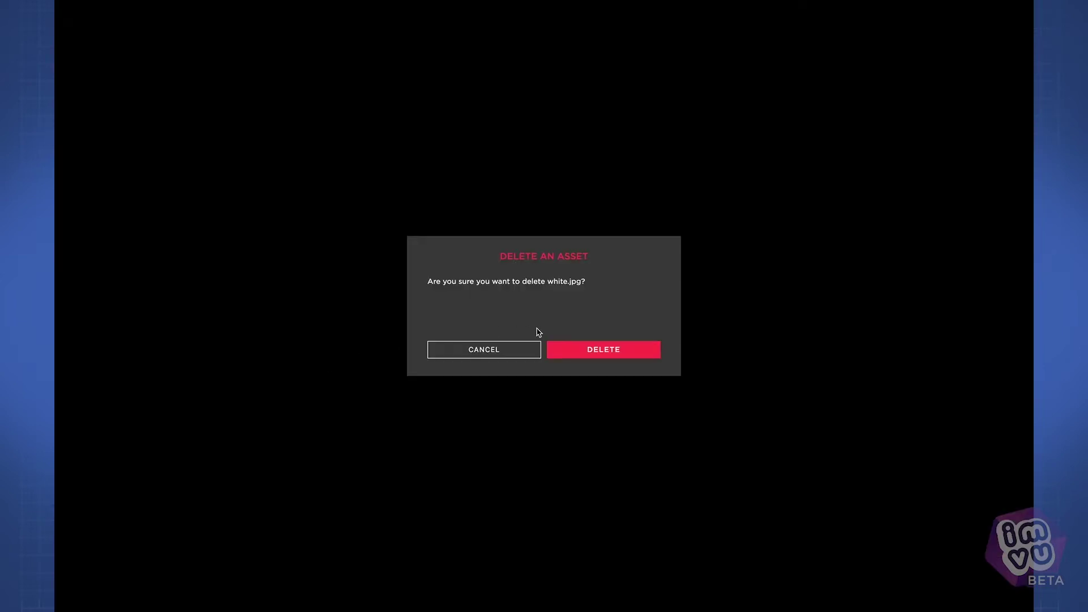
{"action": "left_click", "coordinate": [572, 351]}
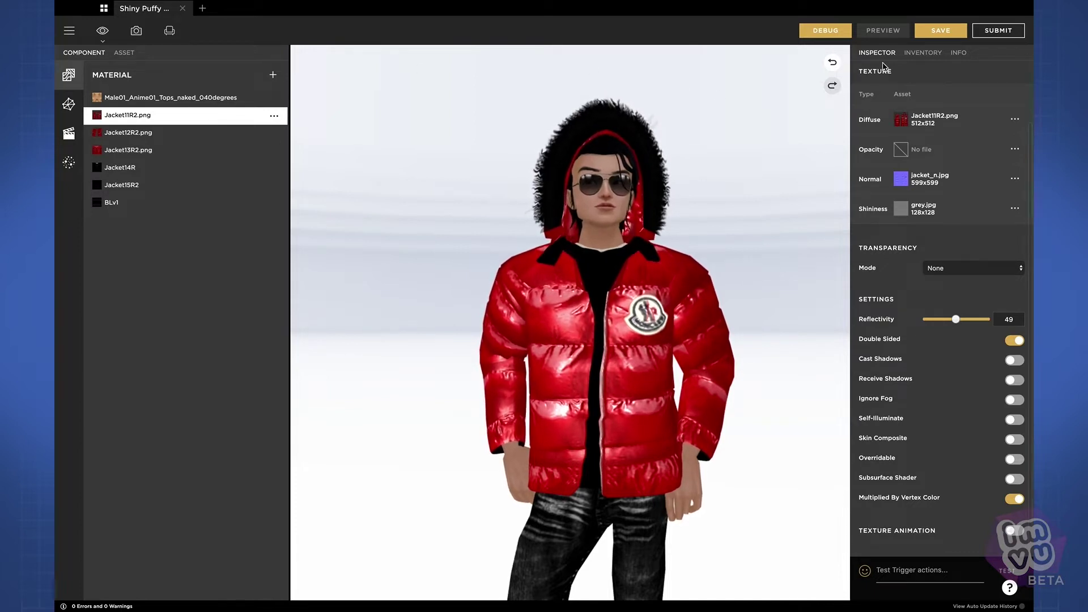
- Clear the Poses and Actions filter from the inventory and open the Filters panel lower down
{"action": "left_click", "coordinate": [931, 53]}
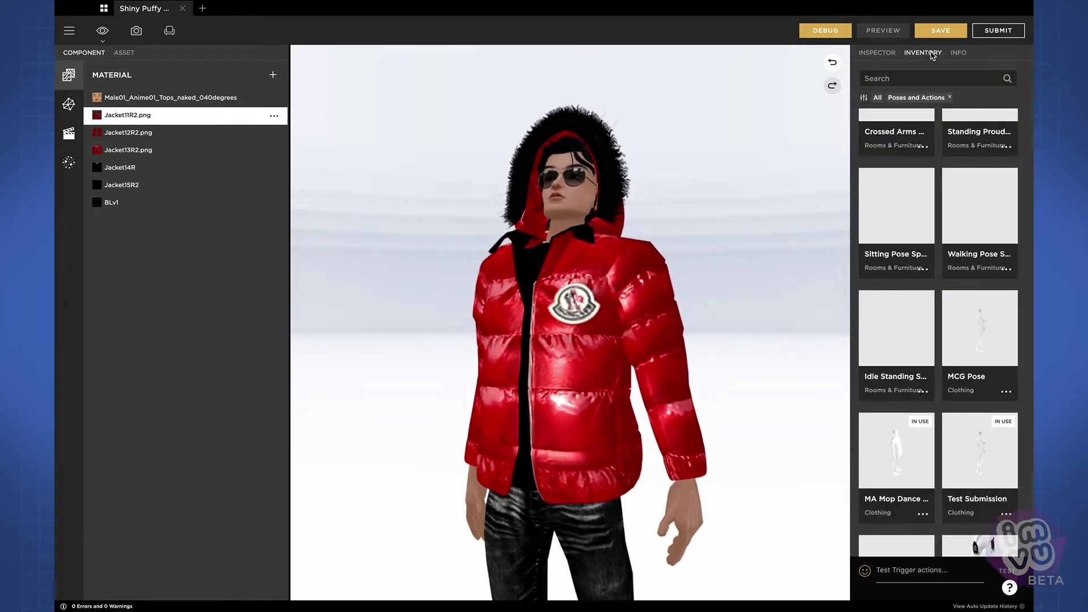
{"action": "left_click", "coordinate": [950, 98]}
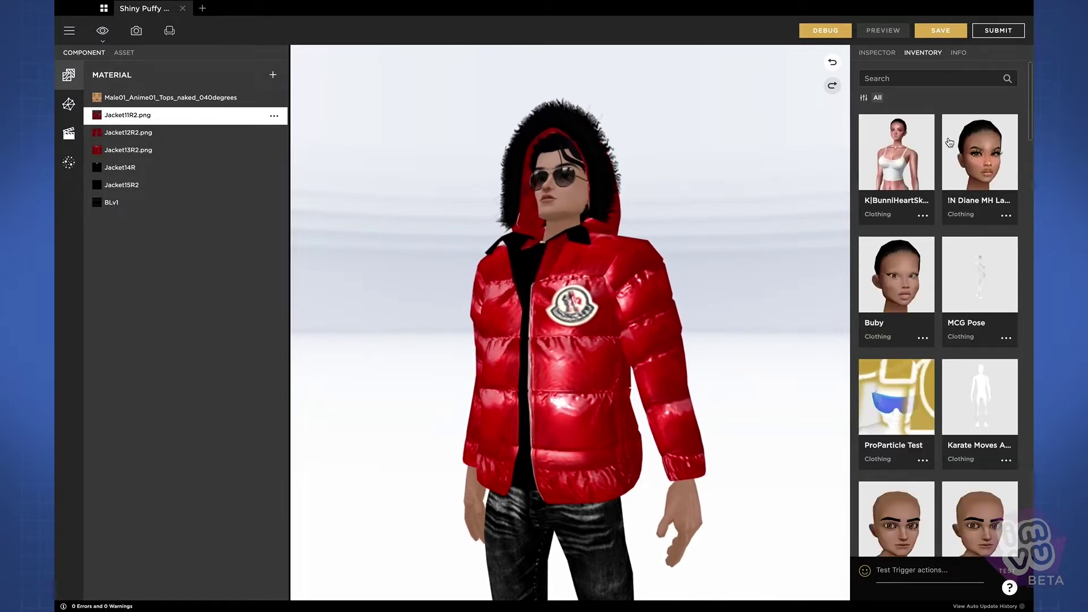
{"action": "scroll", "coordinate": [903, 384], "scroll_direction": "down", "scroll_amount": 6}
{"action": "scroll", "coordinate": [903, 385], "scroll_direction": "up", "scroll_amount": 6}
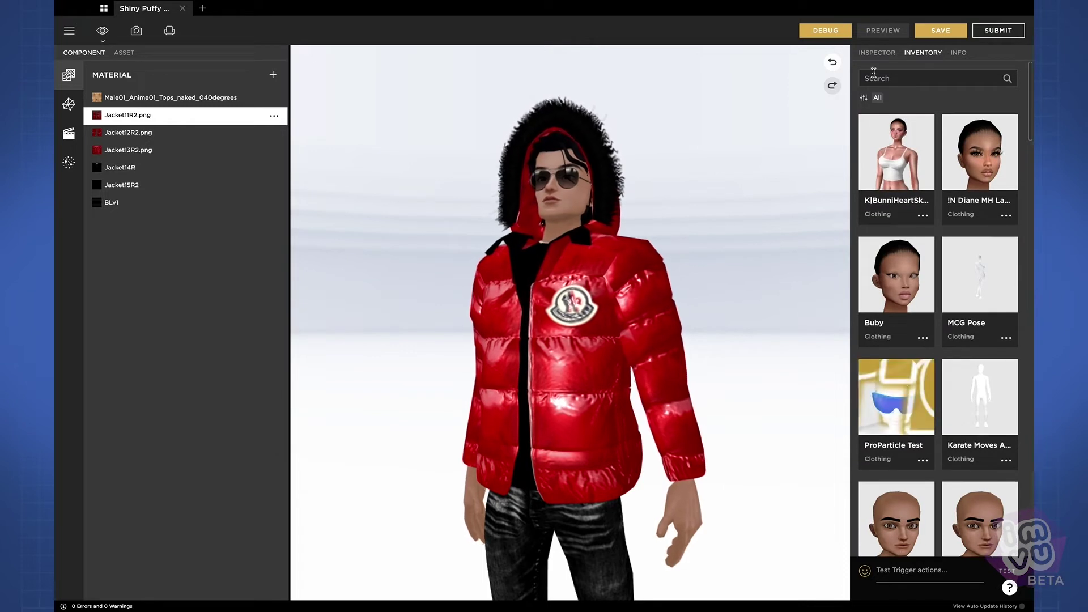
{"action": "left_click", "coordinate": [864, 101]}
{"action": "left_click_drag", "start_coordinate": [798, 97], "coordinate": [790, 248]}
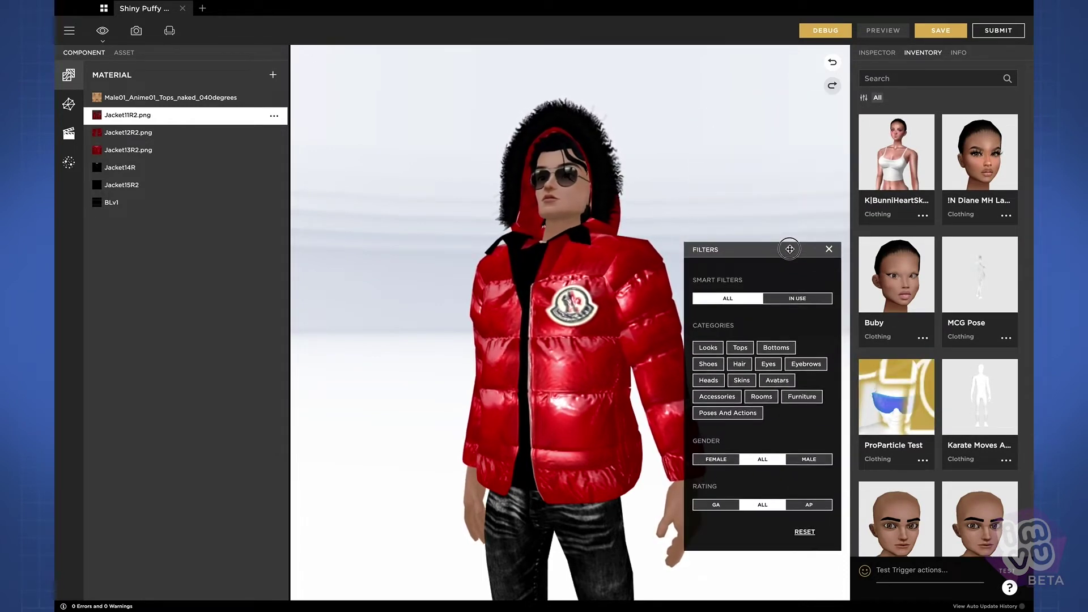
- Filter the inventory to Looks and put the second look on the avatar
{"action": "left_click", "coordinate": [708, 348]}
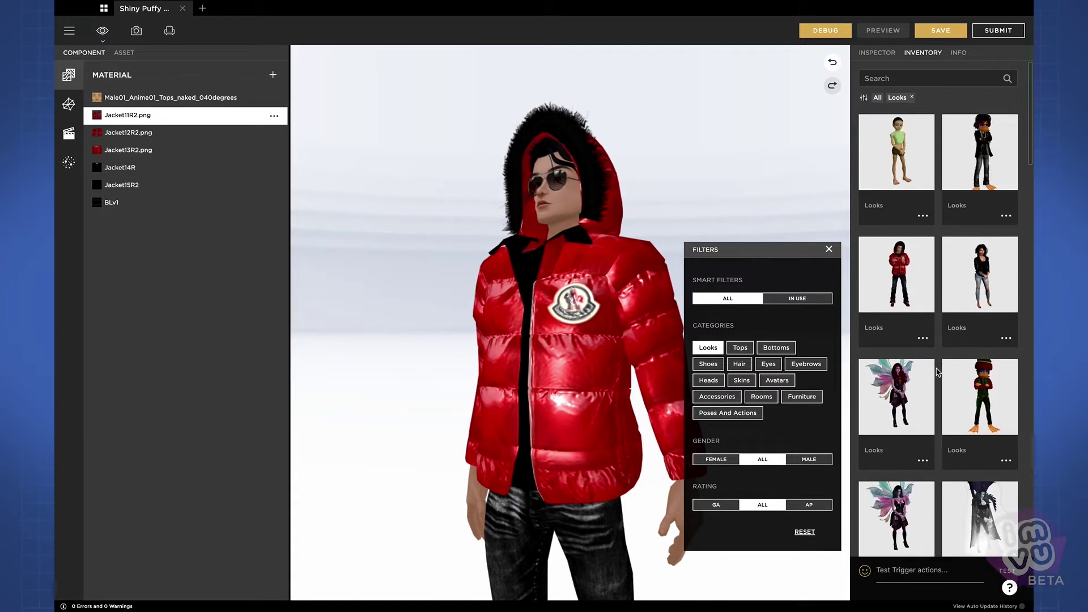
{"action": "mouse_move", "coordinate": [967, 177]}
{"action": "left_click", "coordinate": [980, 154]}
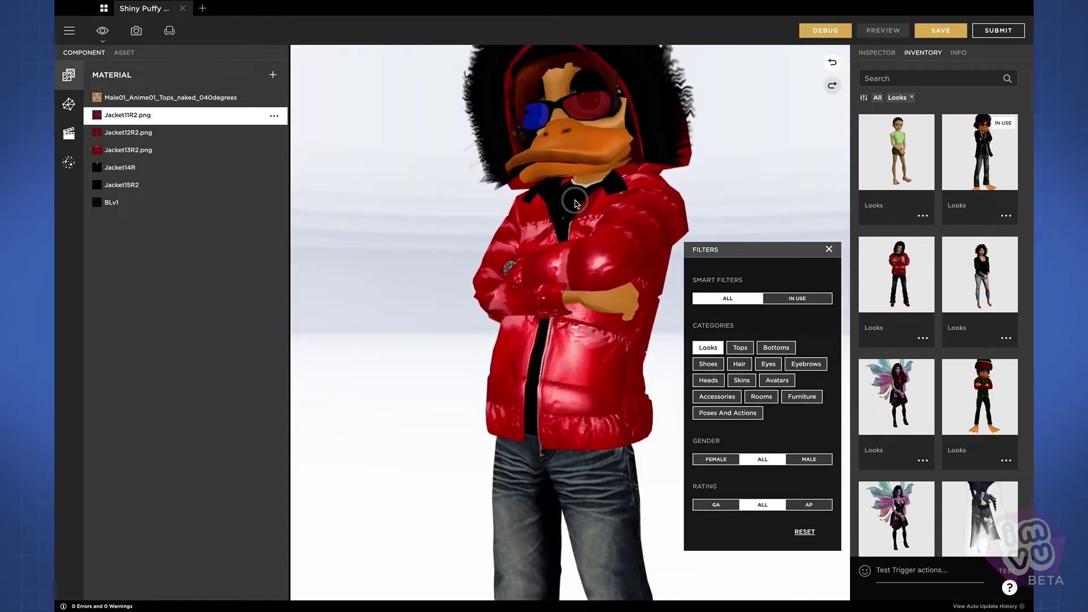
- Orbit to view the avatar's side, apply the male look, and clear the Looks filter
{"action": "left_click_drag", "start_coordinate": [574, 203], "coordinate": [667, 194]}
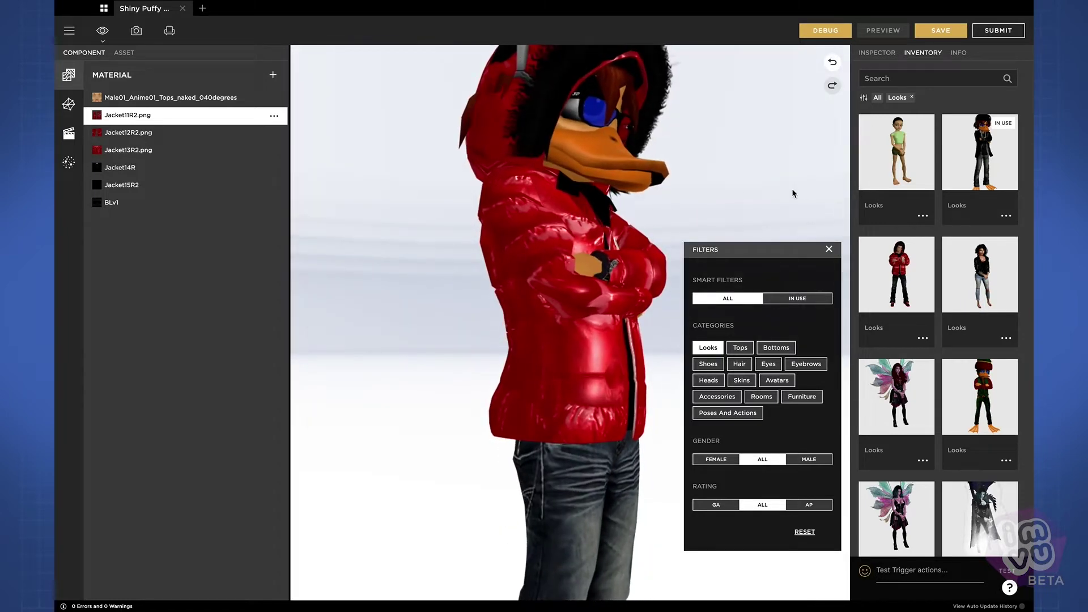
{"action": "scroll", "coordinate": [918, 320], "scroll_direction": "down", "scroll_amount": 5}
{"action": "scroll", "coordinate": [918, 321], "scroll_direction": "down", "scroll_amount": 2}
{"action": "left_click", "coordinate": [981, 359]}
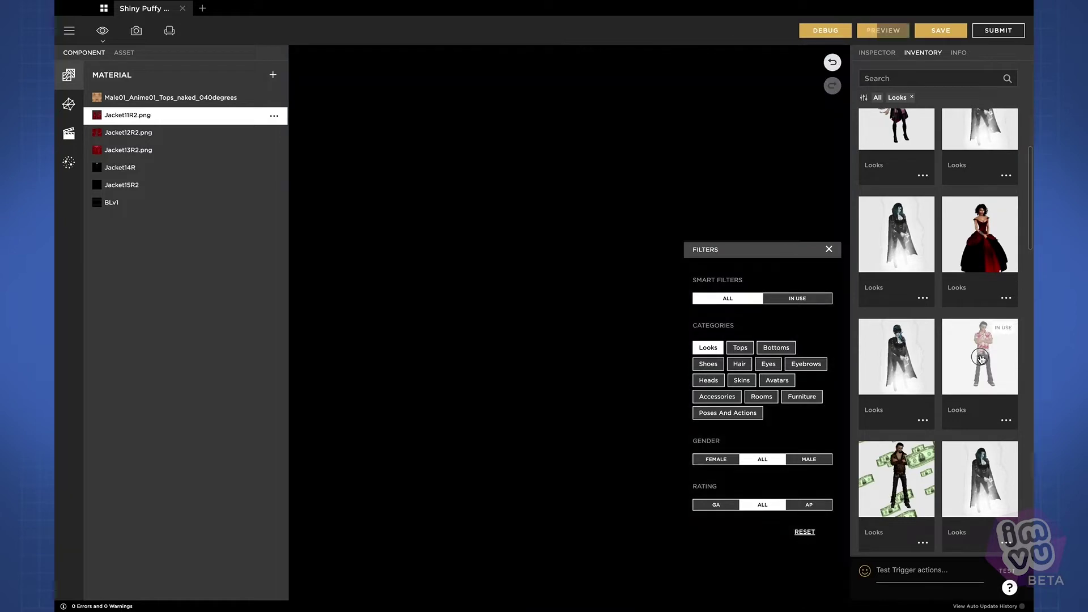
{"action": "left_click", "coordinate": [708, 347]}
- Search the inventory for 'jeans' and orbit around the avatar
{"action": "left_click", "coordinate": [905, 79]}
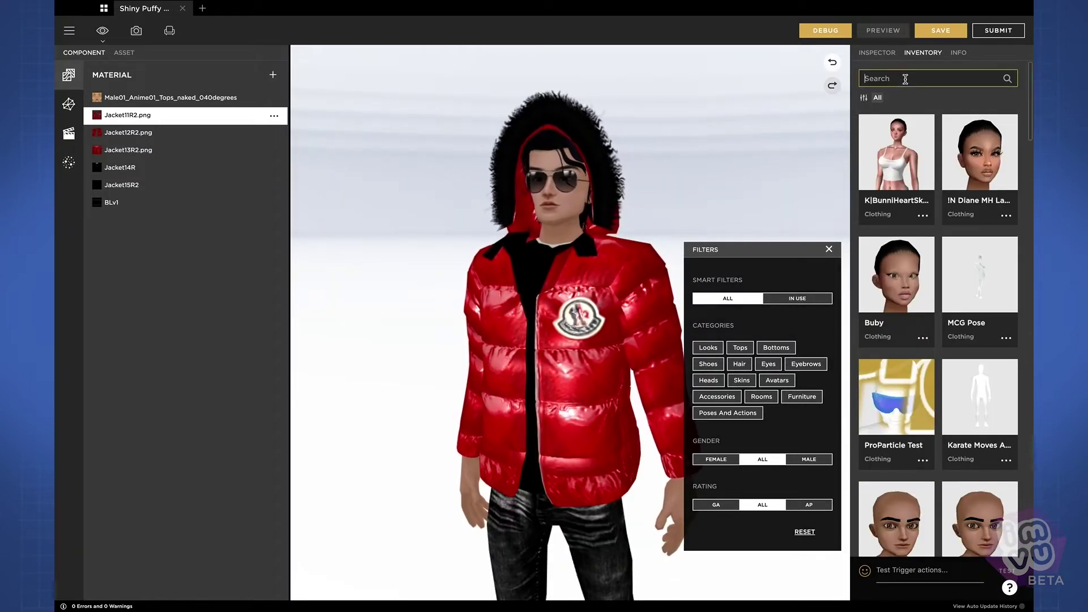
{"action": "type", "text": "jeans"}
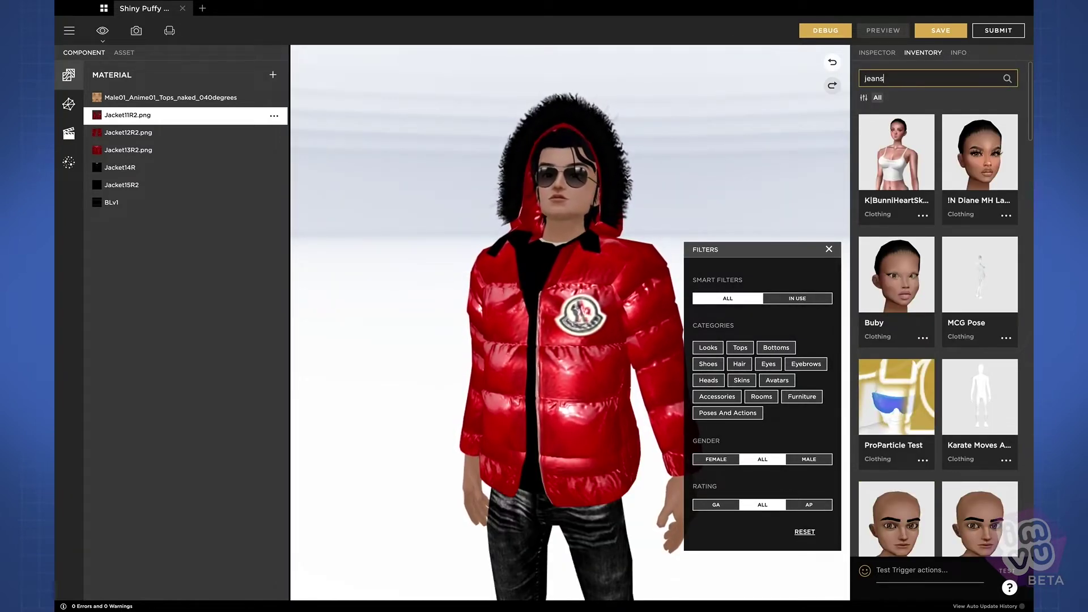
{"action": "key", "text": "Return"}
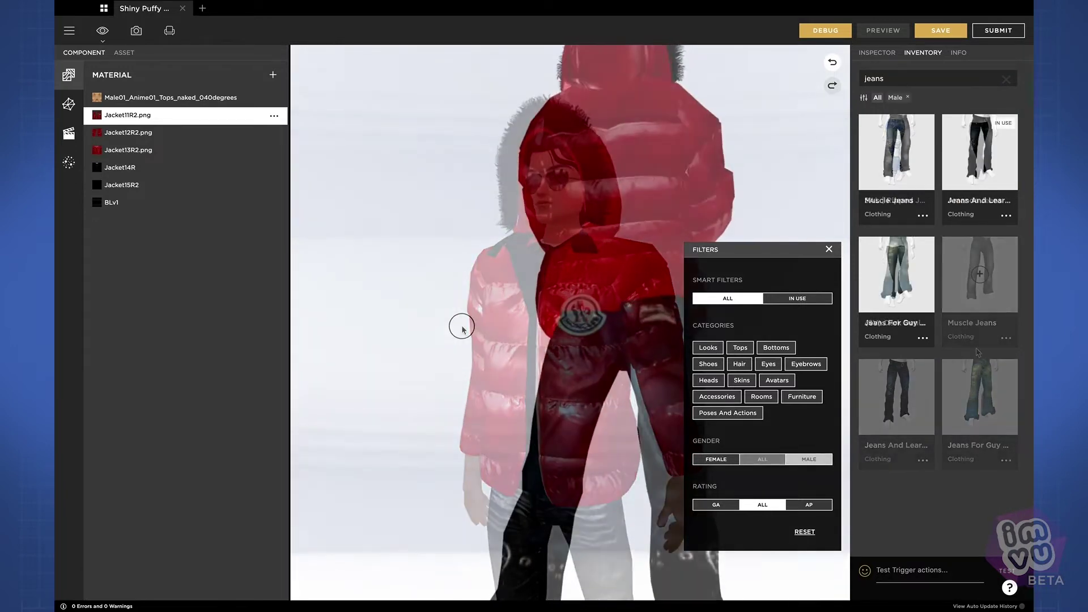
{"action": "left_click_drag", "start_coordinate": [461, 323], "coordinate": [668, 383]}
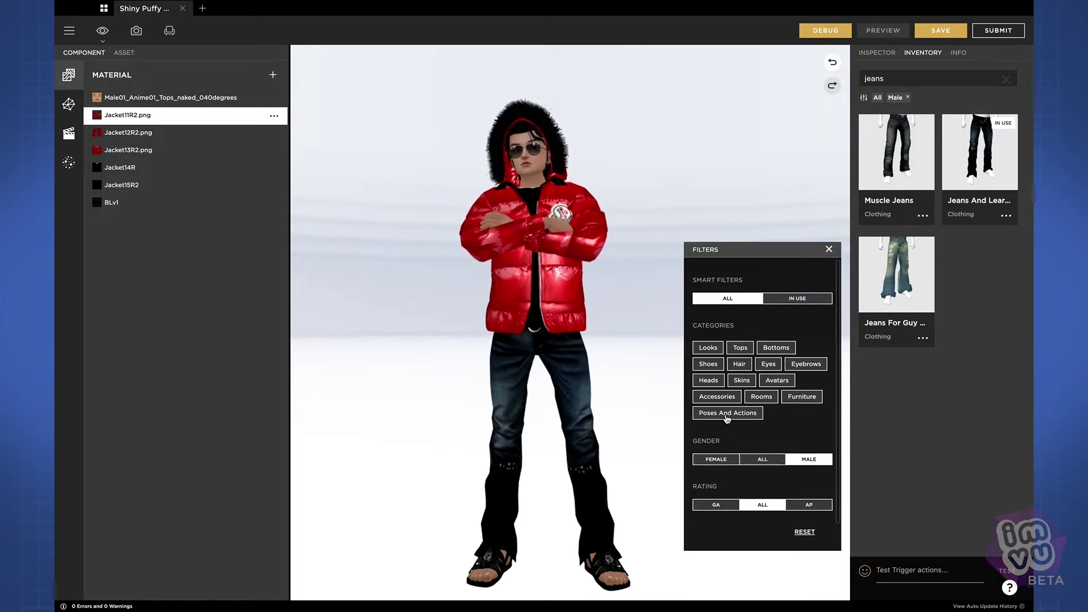
- Filter to Poses and Actions, wear the TALL NICE!! pose, and close the Filters panel
{"action": "left_click", "coordinate": [753, 419]}
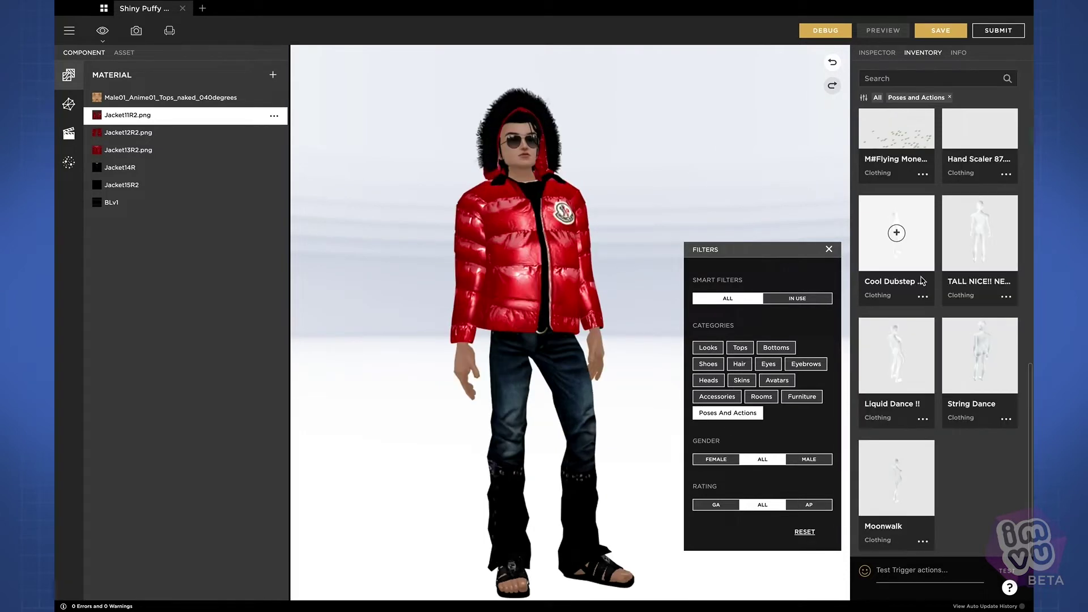
{"action": "left_click", "coordinate": [980, 234]}
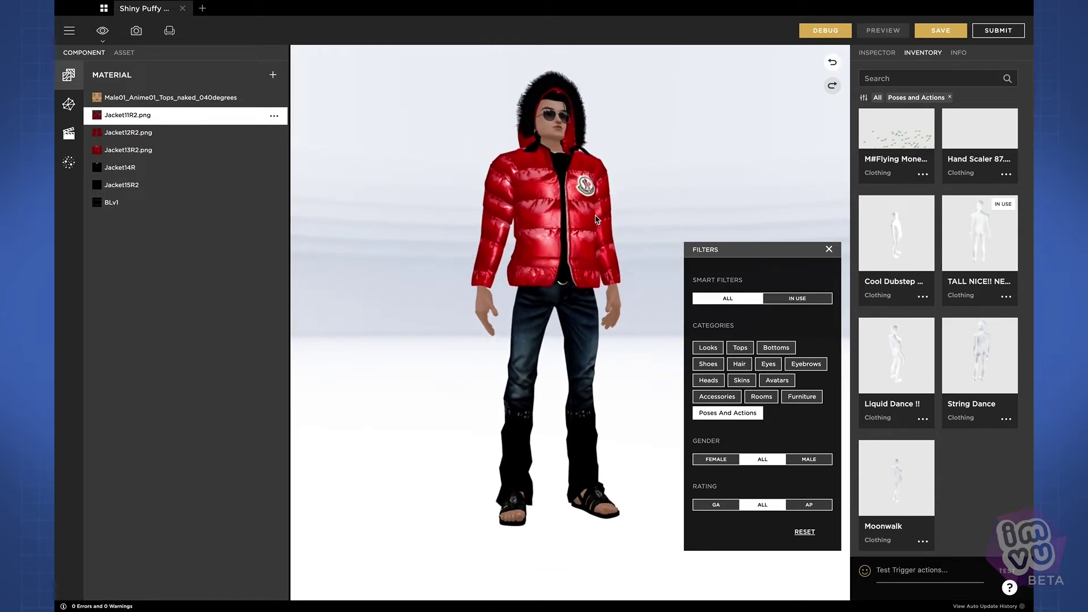
{"action": "left_click", "coordinate": [631, 226]}
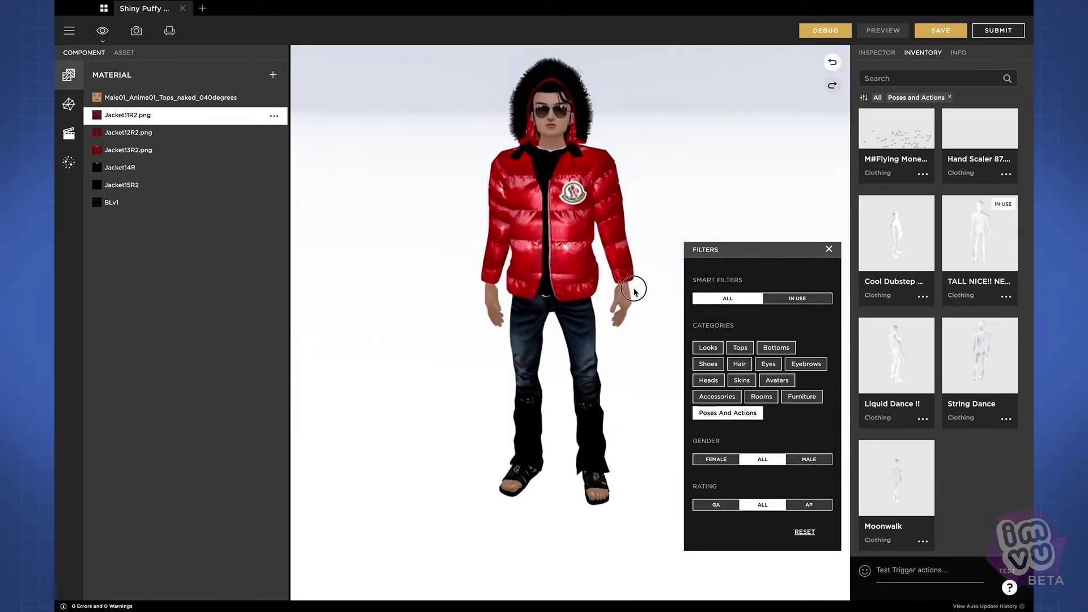
{"action": "left_click", "coordinate": [643, 282]}
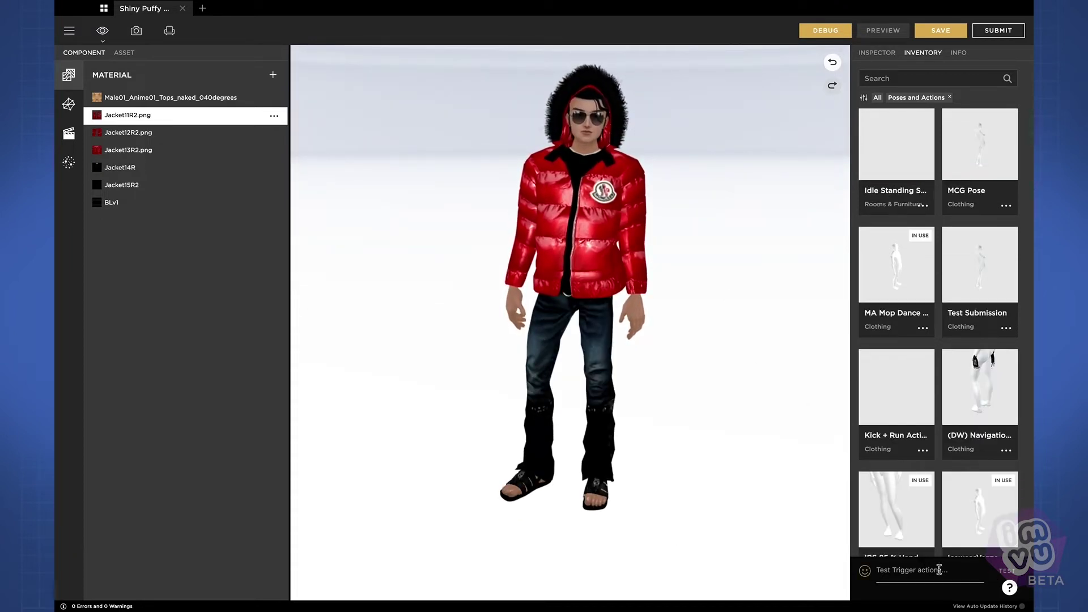
- Play a solo emote, then the Male blink and wave triggers on the avatar
{"action": "left_click", "coordinate": [864, 572]}
{"action": "left_click", "coordinate": [917, 547]}
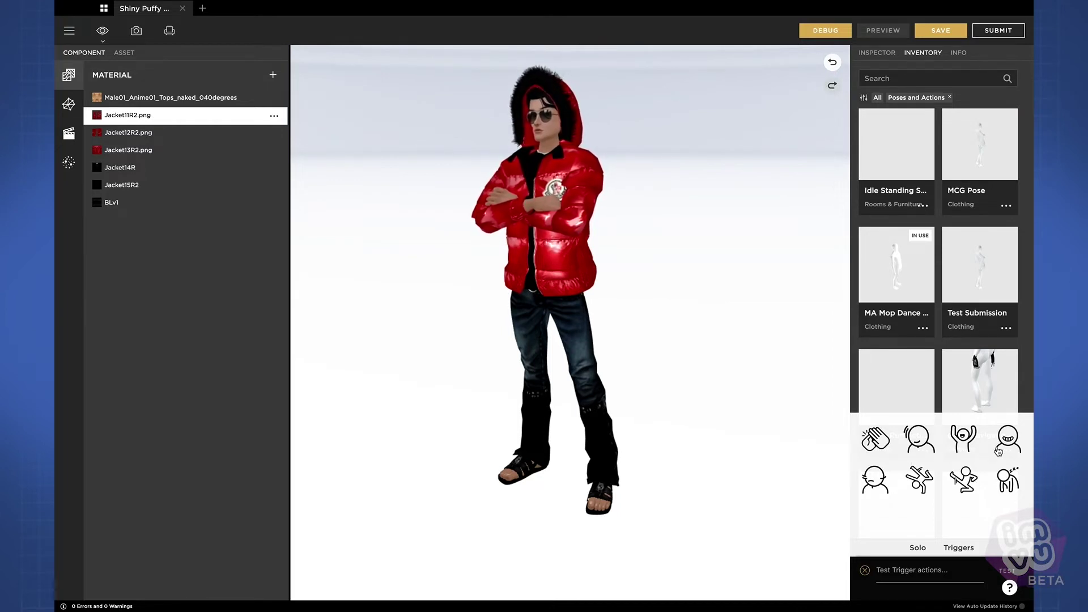
{"action": "left_click", "coordinate": [959, 548]}
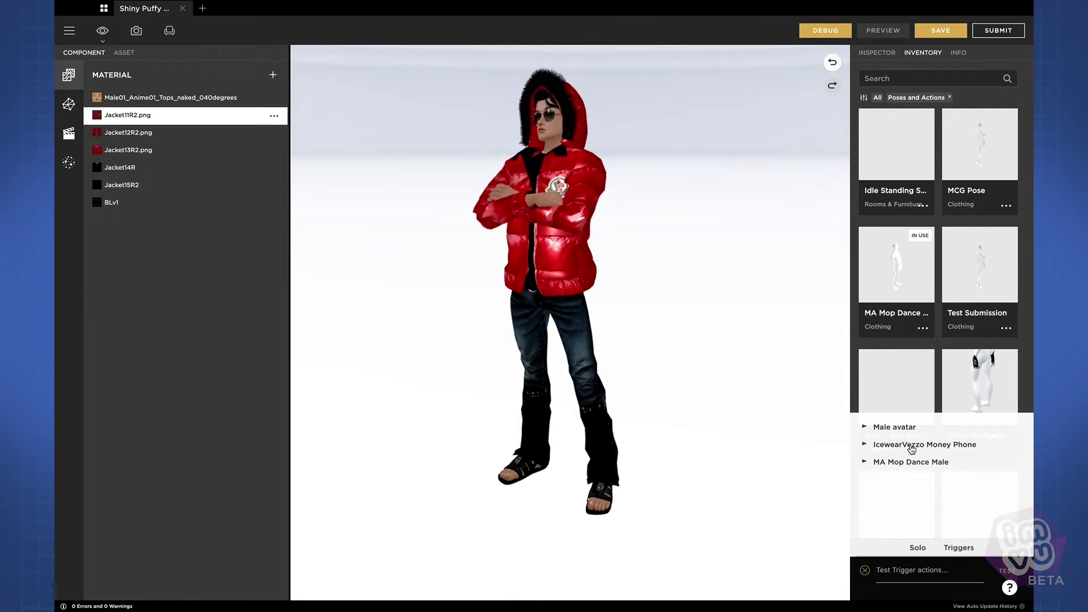
{"action": "left_click", "coordinate": [865, 428]}
{"action": "left_click", "coordinate": [887, 446]}
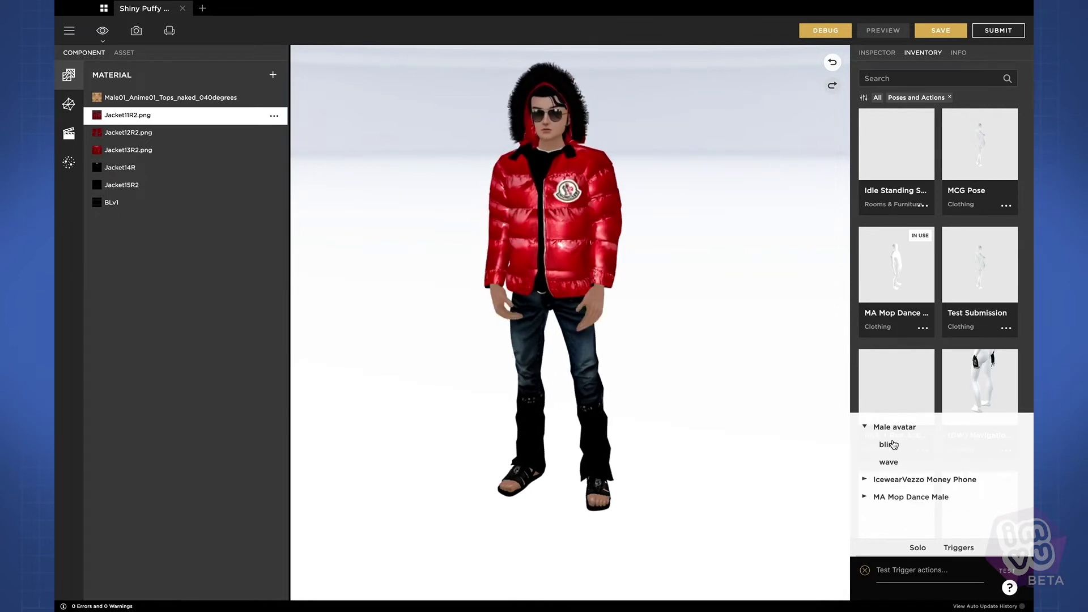
{"action": "left_click", "coordinate": [889, 463]}
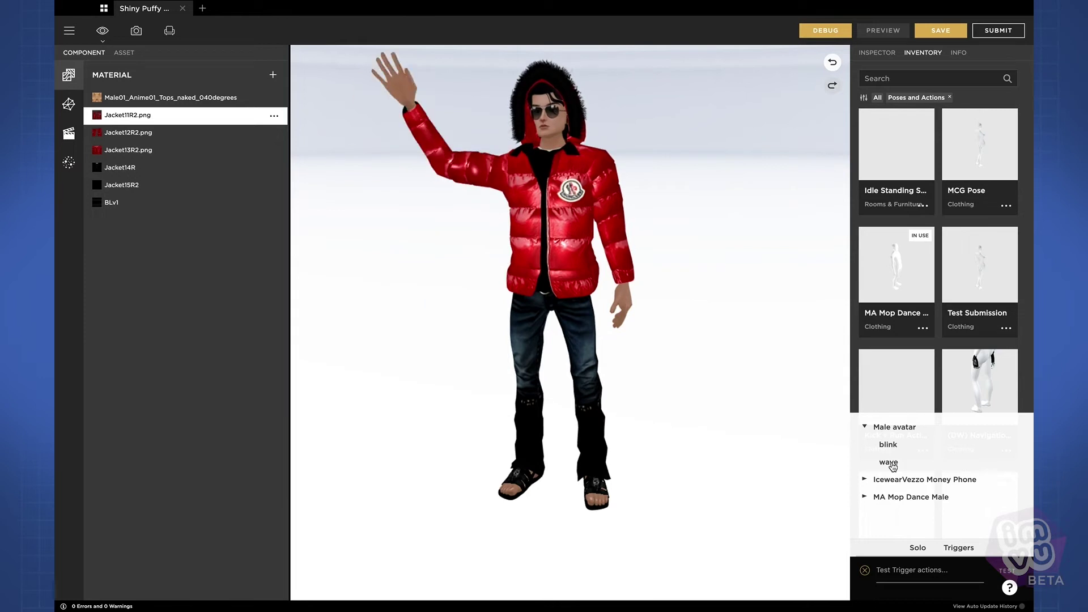
- Play the MA Mop Dance mop01-- trigger with a partner placeholder, then run the wave trigger
{"action": "left_click", "coordinate": [865, 497]}
{"action": "scroll", "coordinate": [913, 525], "scroll_direction": "down", "scroll_amount": 2}
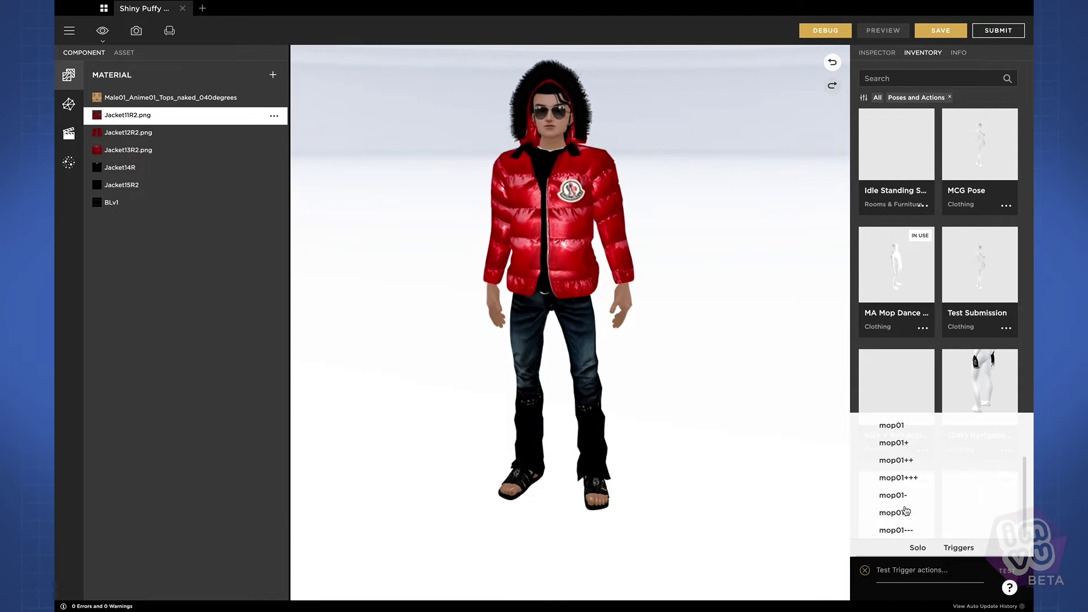
{"action": "left_click", "coordinate": [898, 517]}
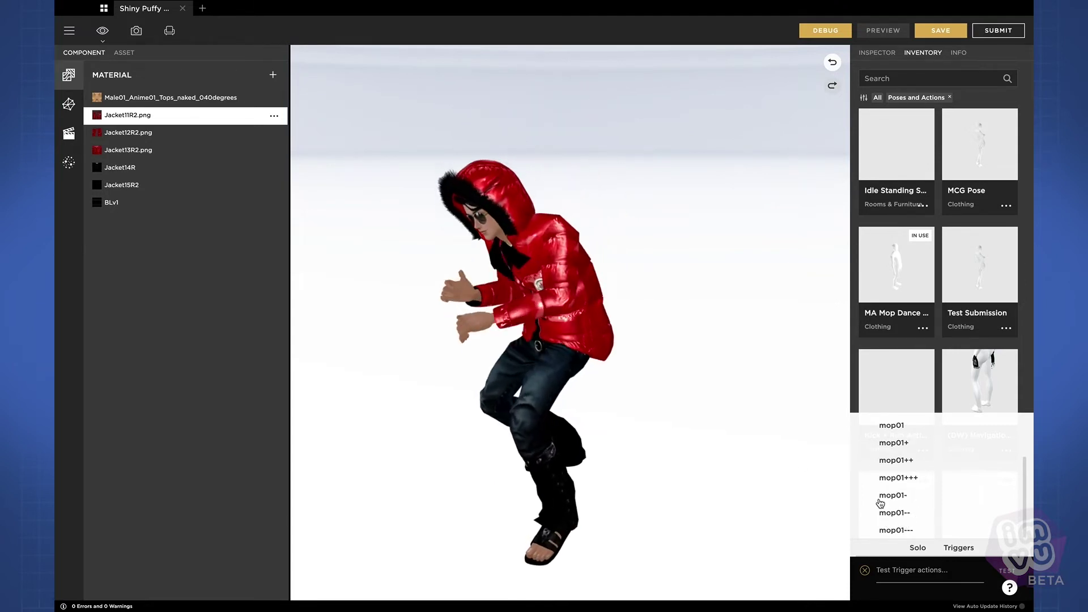
{"action": "left_click", "coordinate": [804, 396]}
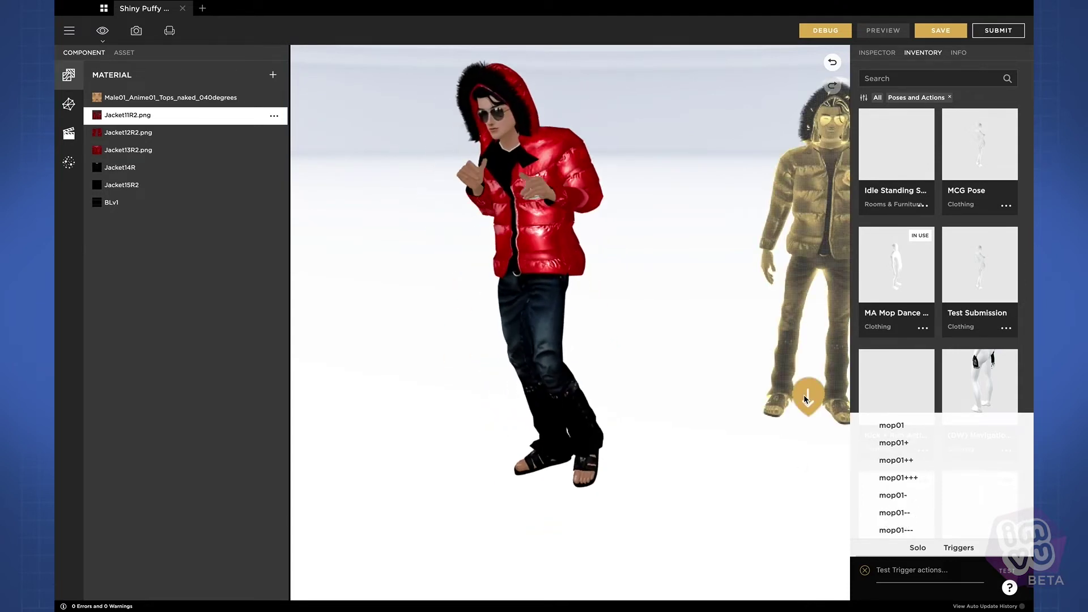
{"action": "left_click", "coordinate": [899, 572]}
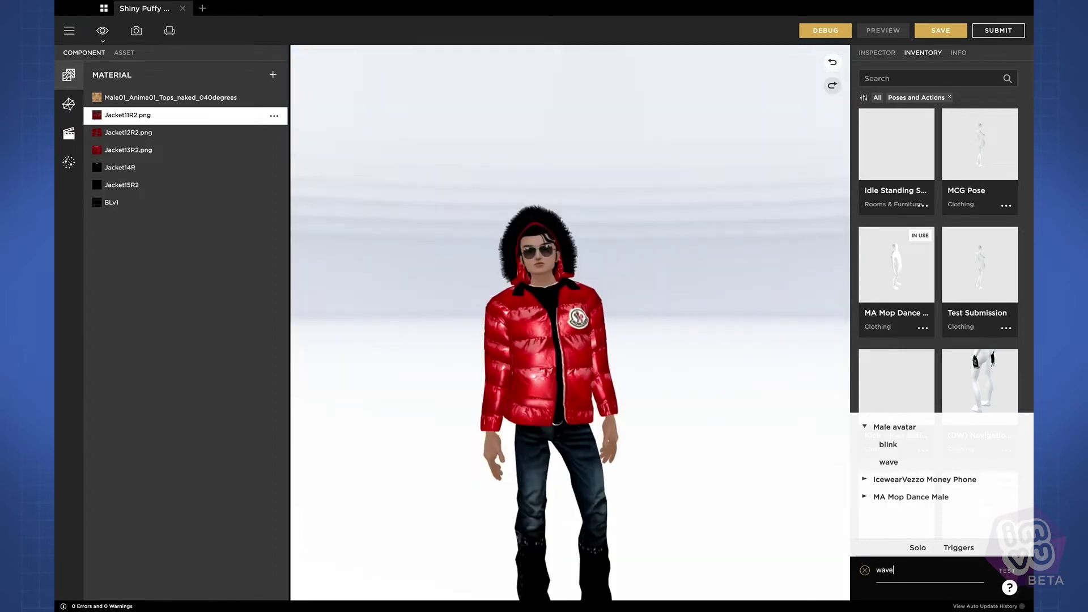
{"action": "key", "text": "Return"}
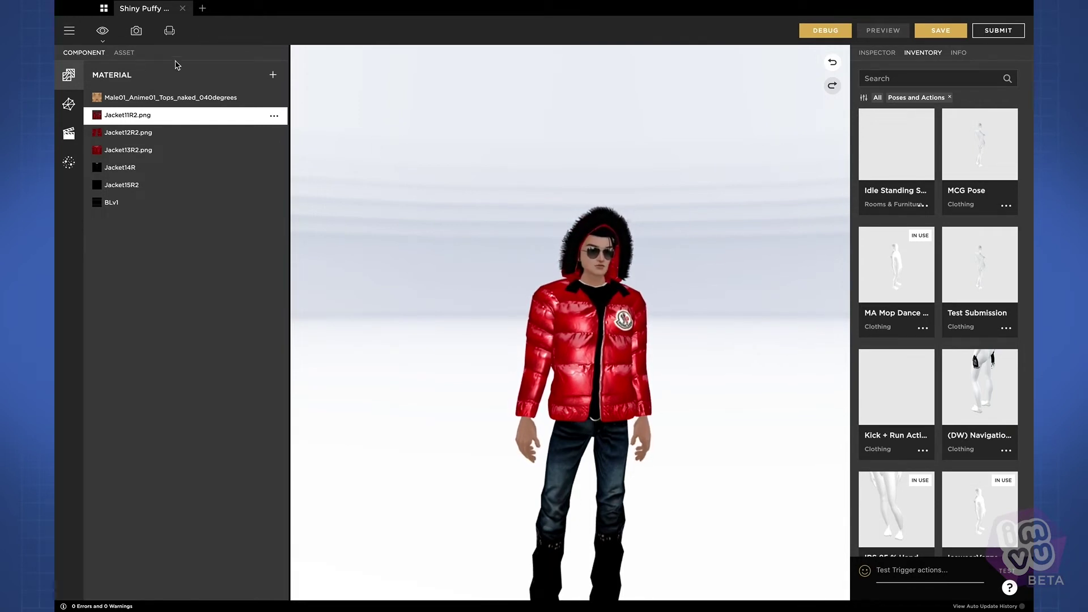
- Switch on the MCG Pose toggle in the coverage guideline options, then close the popup
{"action": "left_click", "coordinate": [103, 34]}
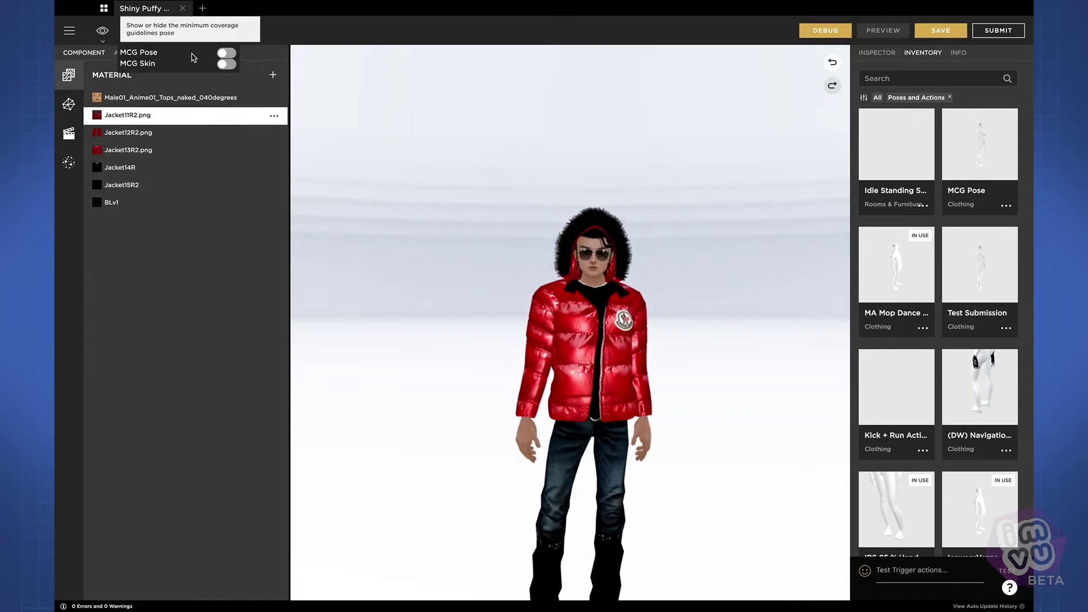
{"action": "left_click", "coordinate": [228, 54]}
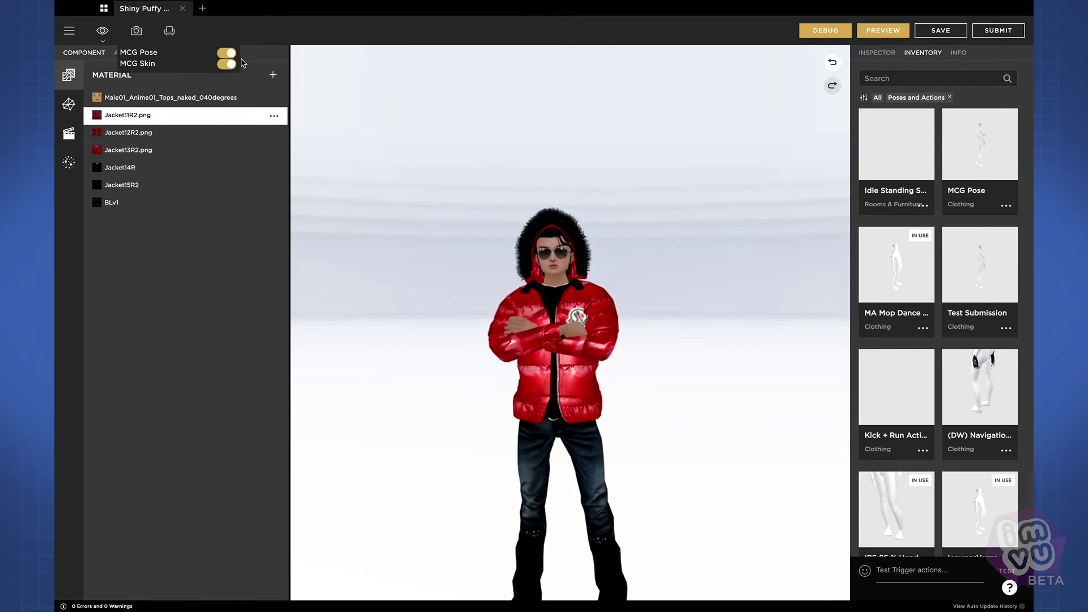
{"action": "left_click", "coordinate": [890, 32]}
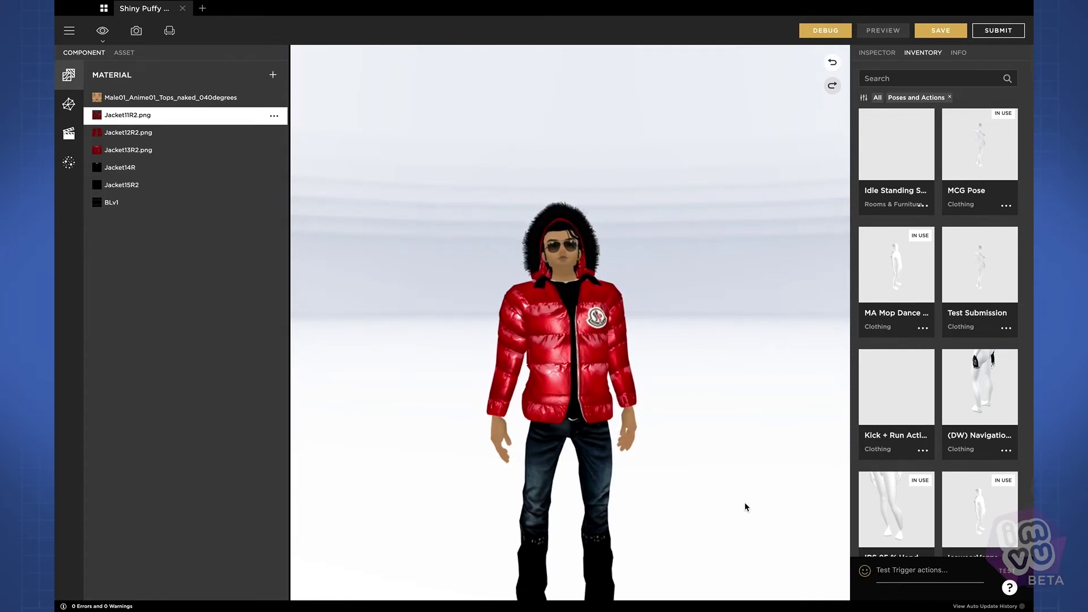
- Run the mcgpose trigger and orbit to check the splits pose from back and front
{"action": "left_click", "coordinate": [864, 573]}
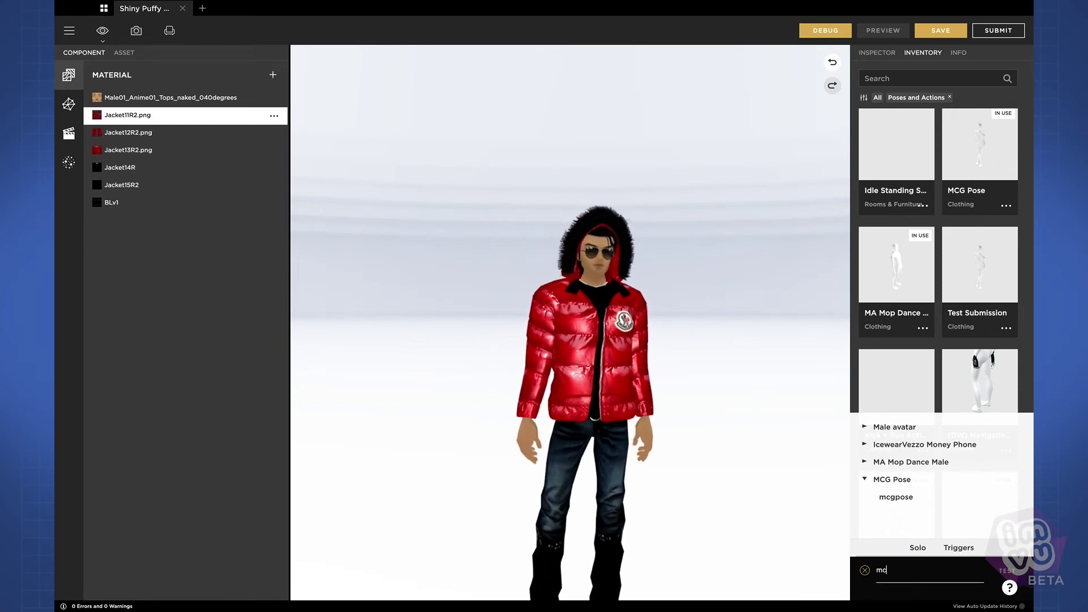
{"action": "type", "text": "e"}
{"action": "key", "text": "Return"}
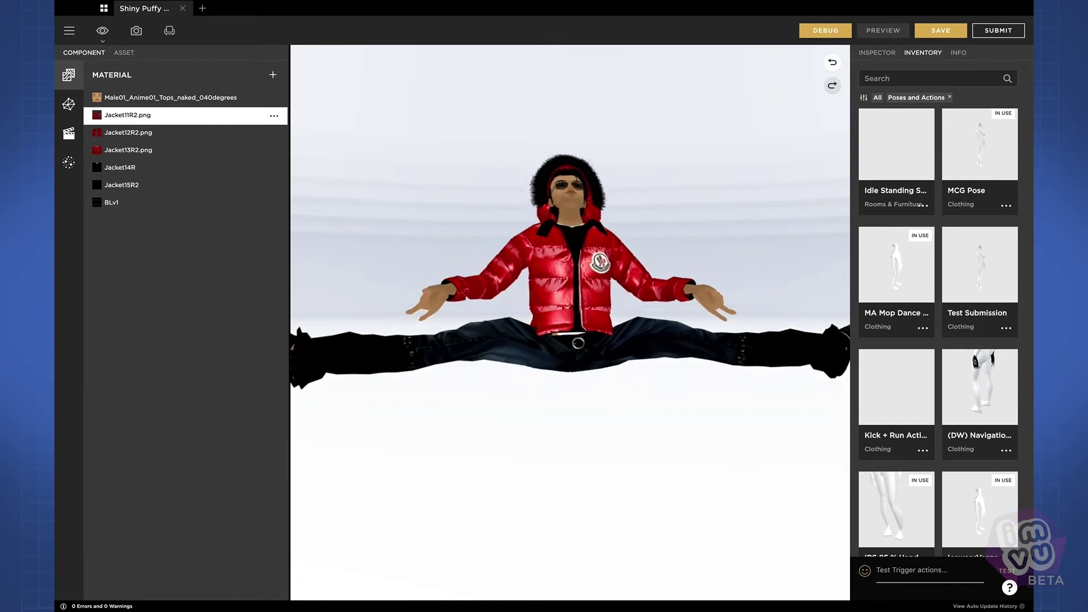
{"action": "left_click_drag", "start_coordinate": [454, 485], "coordinate": [630, 468]}
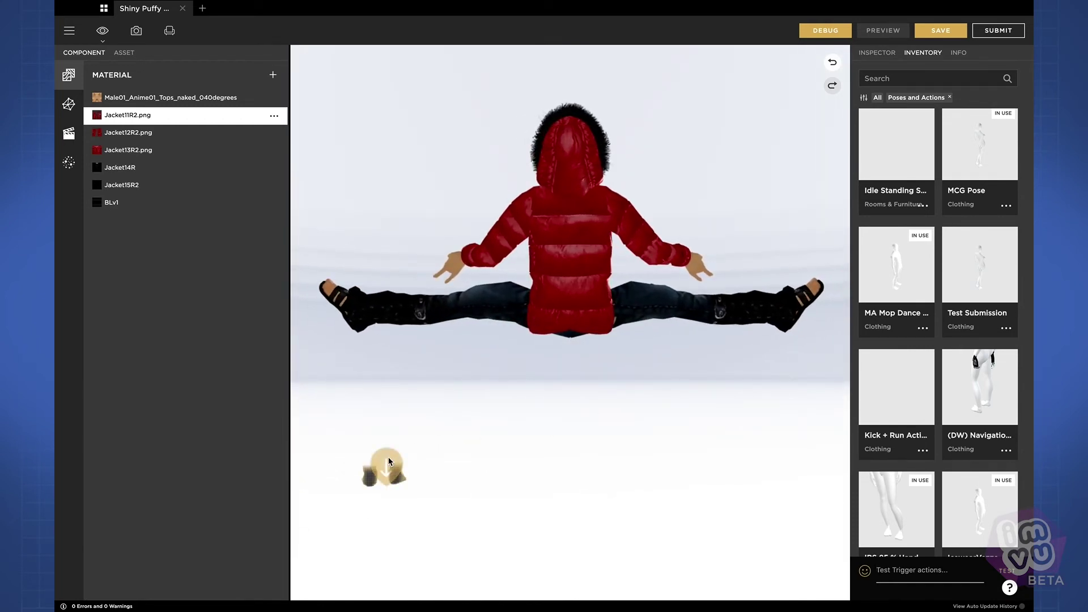
{"action": "left_click_drag", "start_coordinate": [434, 451], "coordinate": [453, 379]}
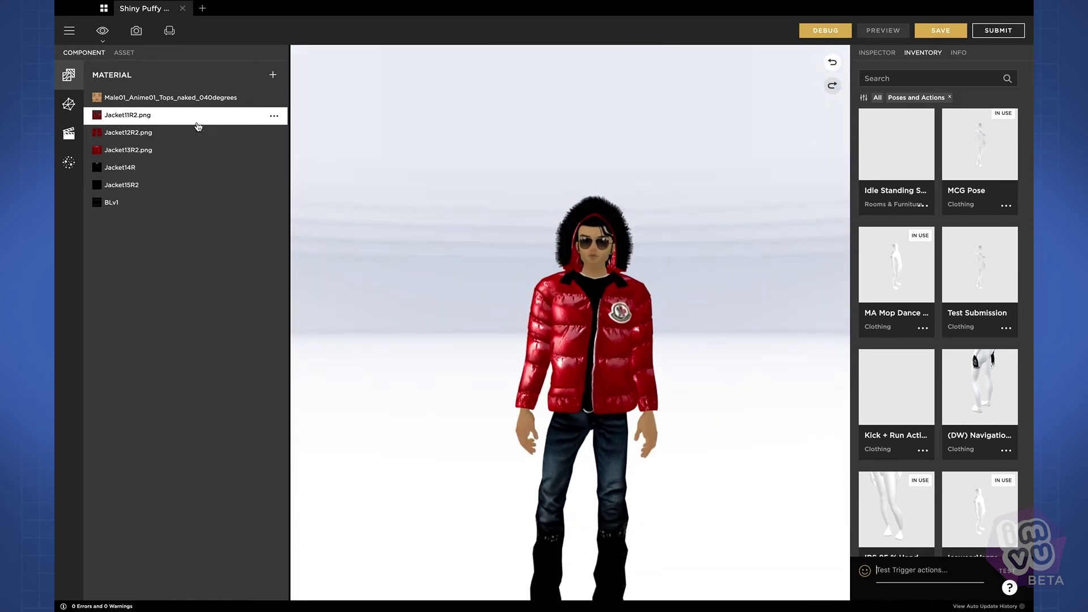
- Save snapshots with the camera icon and *hiresnobg, then open Shiny Puffy Jacket_01.png in Preview
{"action": "left_click", "coordinate": [136, 31]}
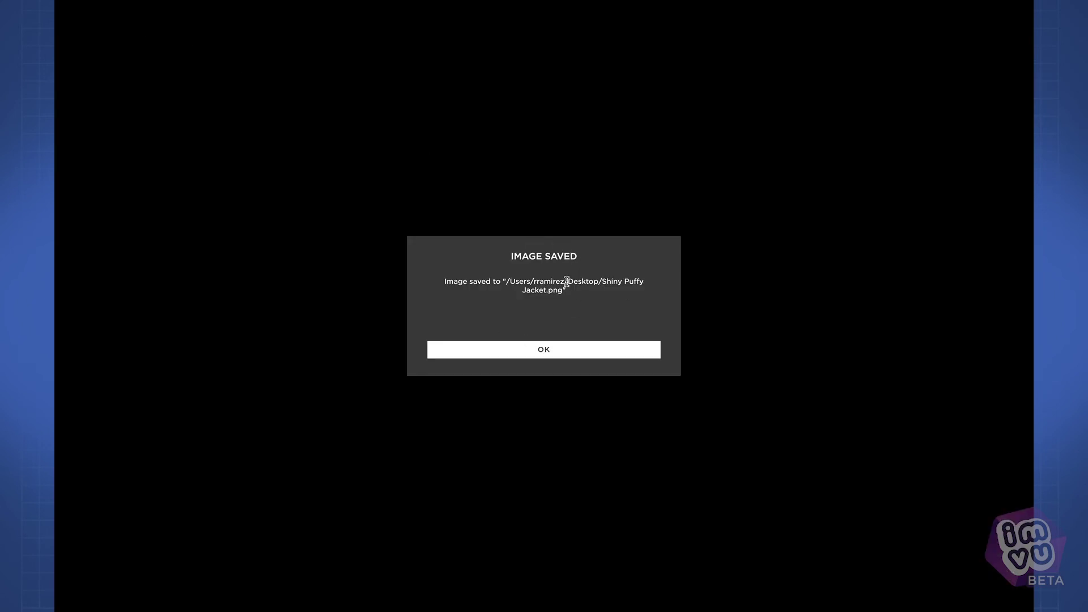
{"action": "left_click", "coordinate": [555, 349]}
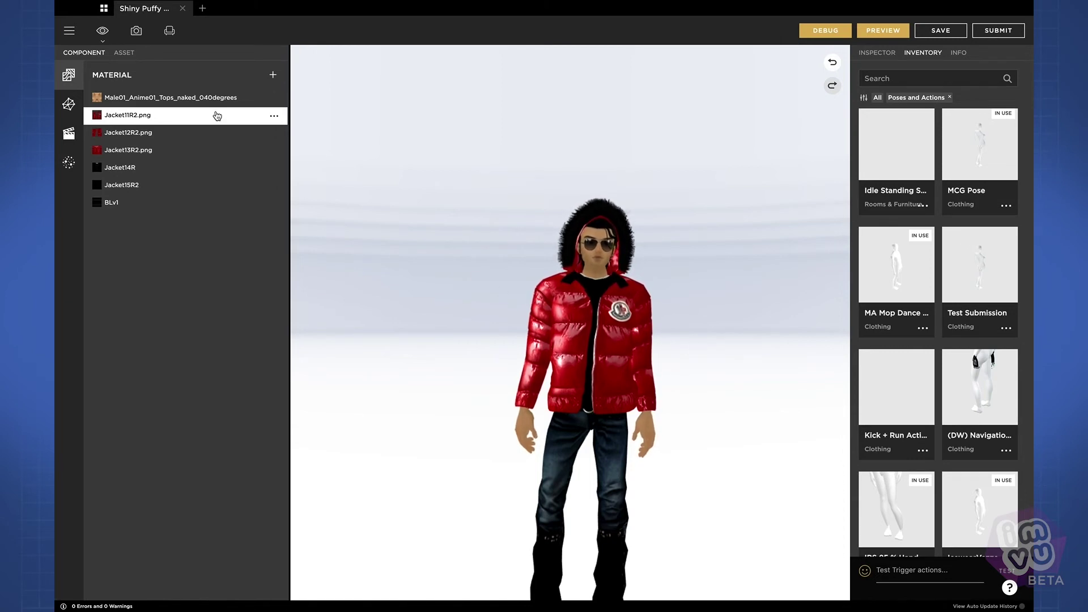
{"action": "left_click", "coordinate": [918, 571]}
{"action": "type", "text": "*"}
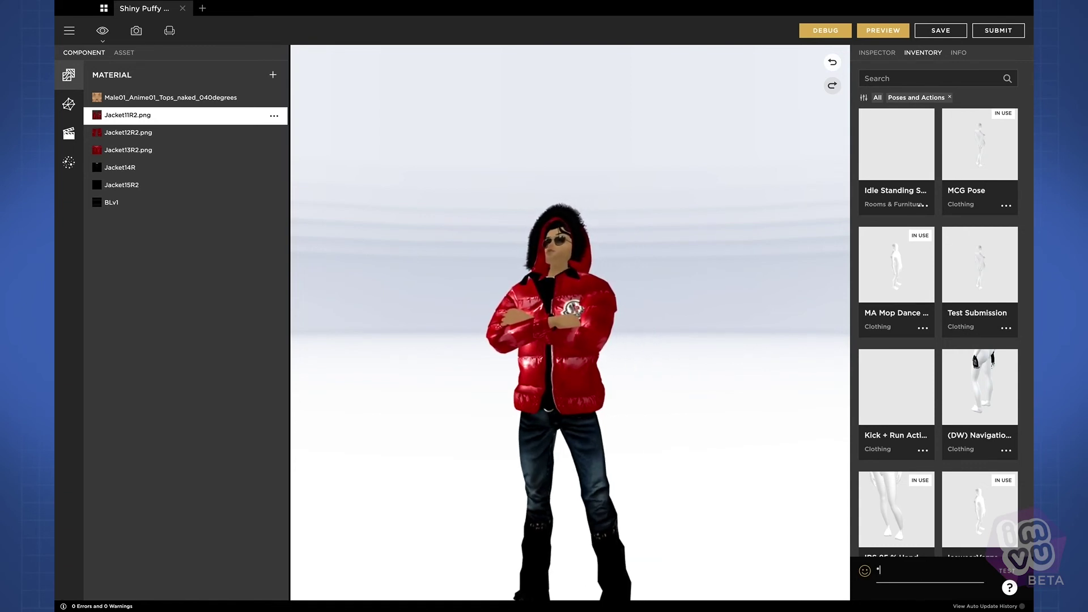
{"action": "type", "text": "hiresnobg"}
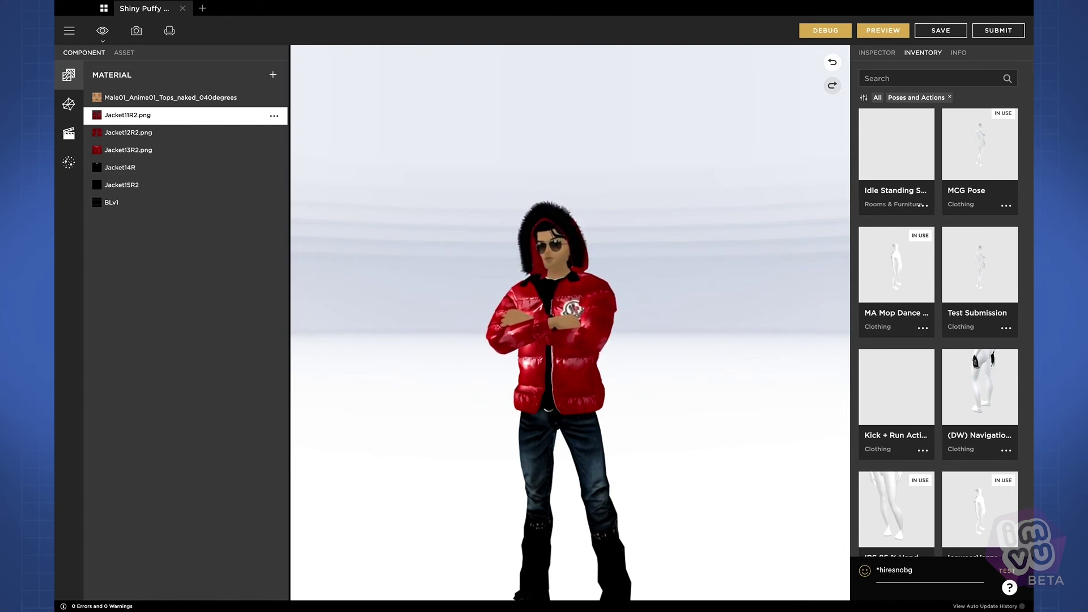
{"action": "key", "text": "Return"}
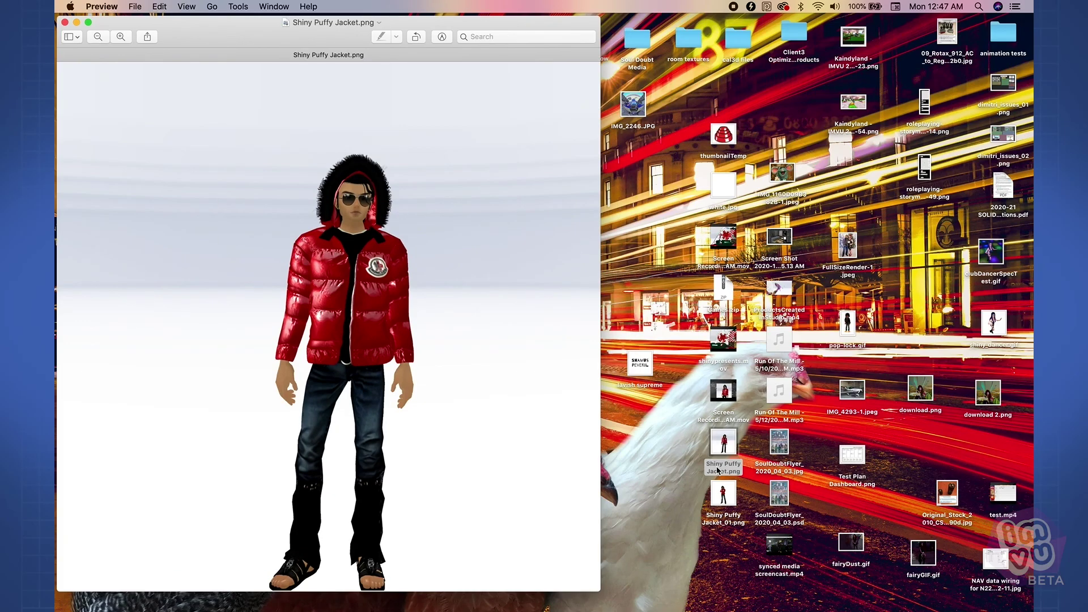
{"action": "double_click", "coordinate": [724, 496]}
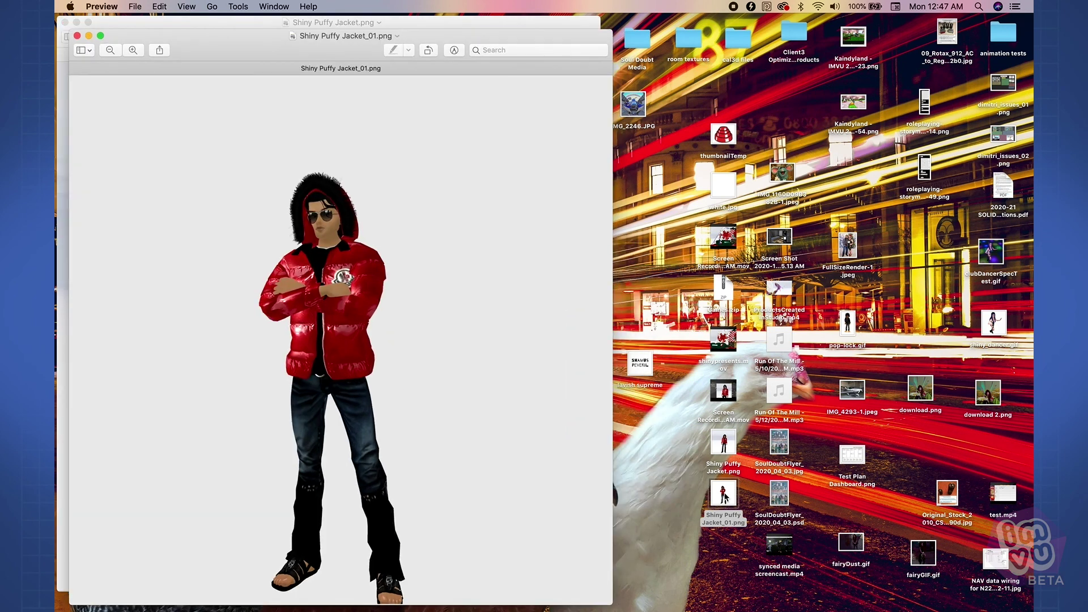